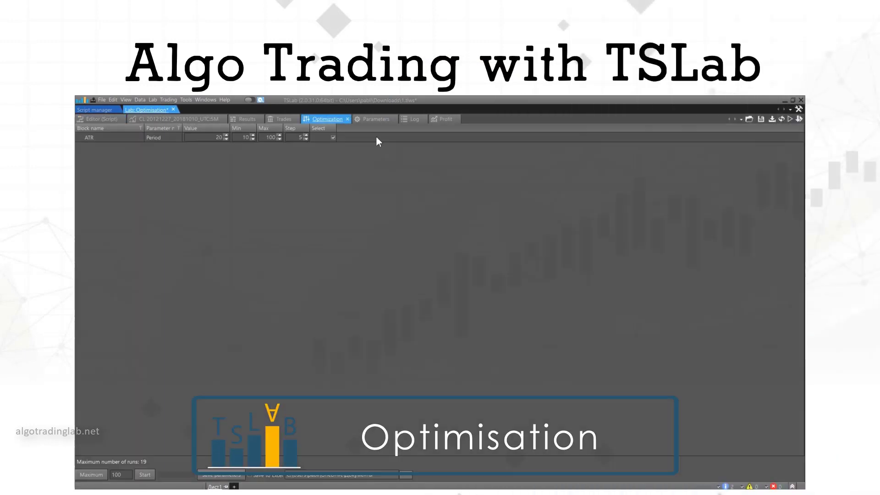
Raise the ATR period to 25, run the optimisation, and glance at a result's equity curve.
{"action": "left_click", "coordinate": [226, 135]}
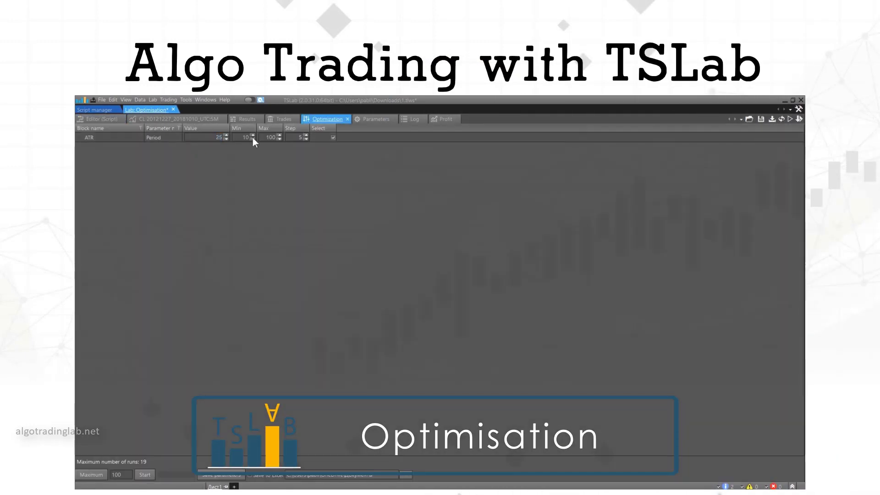
{"action": "key", "text": "Tab"}
{"action": "left_click", "coordinate": [144, 474]}
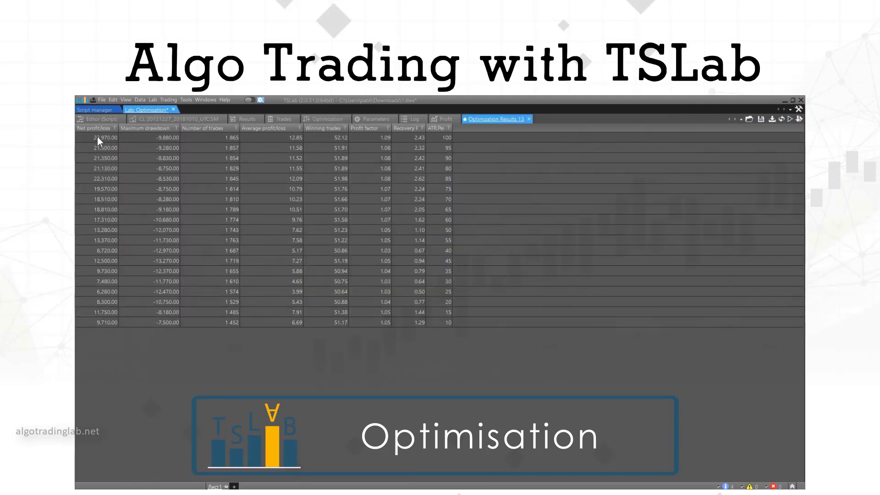
{"action": "double_click", "coordinate": [101, 139]}
{"action": "left_click", "coordinate": [495, 119]}
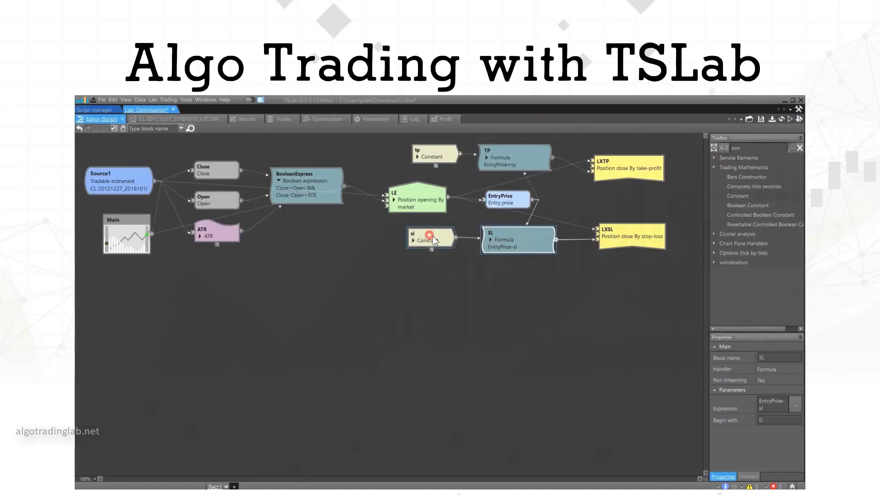
Shift the tp and sl blocks right and inspect the SL formula's properties.
{"action": "left_click_drag", "start_coordinate": [434, 242], "coordinate": [445, 249]}
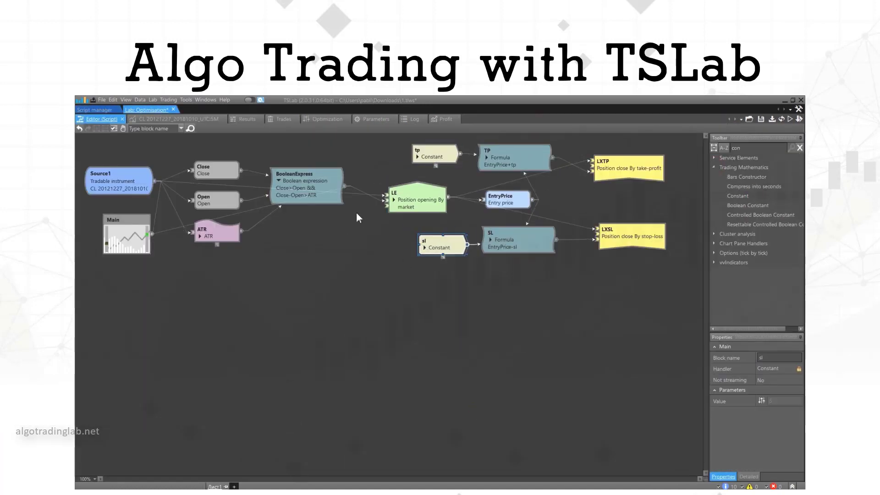
{"action": "left_click", "coordinate": [686, 289]}
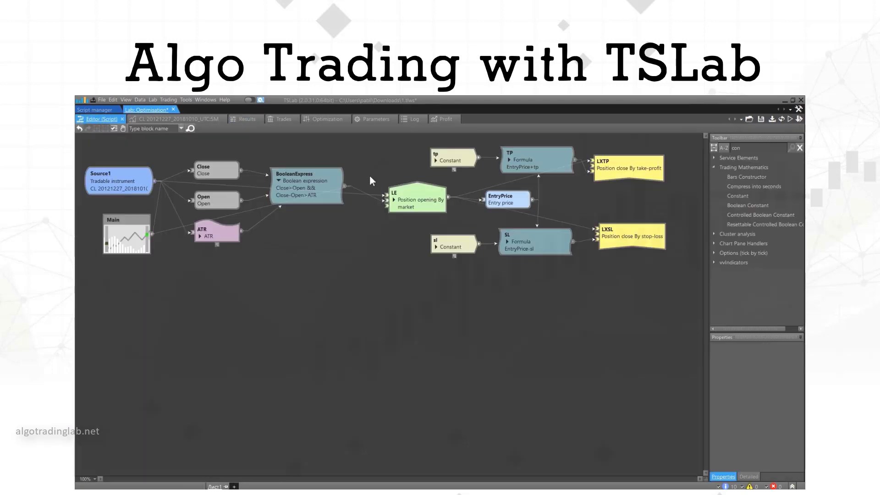
{"action": "left_click", "coordinate": [452, 246]}
{"action": "left_click", "coordinate": [532, 243]}
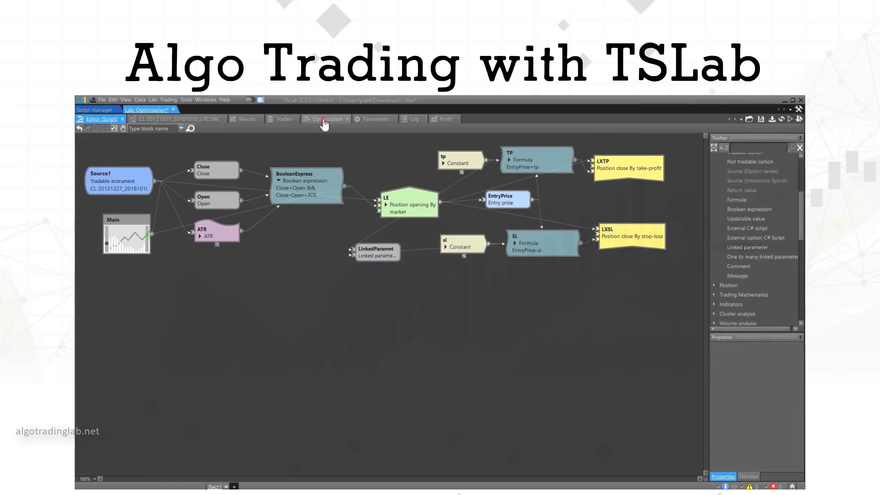
View the 32,770.00 run, rerun with z, filter by drawdown, and open the 27,400.00 equity chart.
{"action": "left_click", "coordinate": [326, 119]}
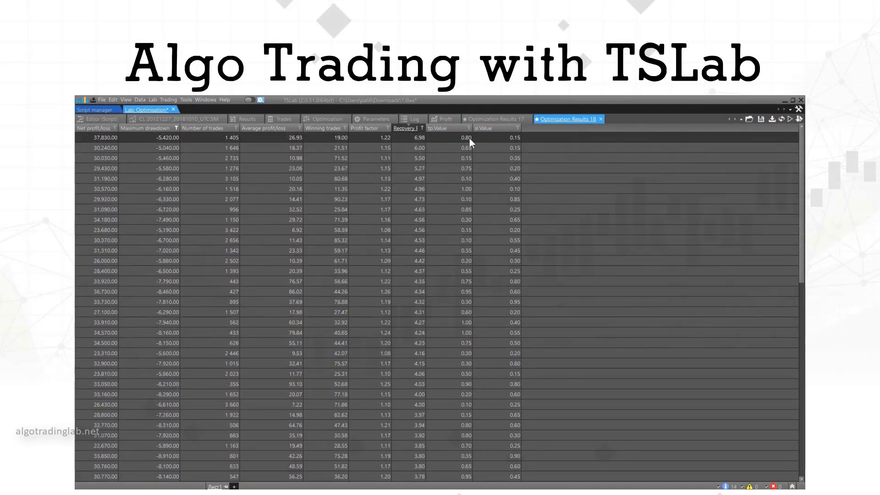
{"action": "left_click", "coordinate": [297, 427]}
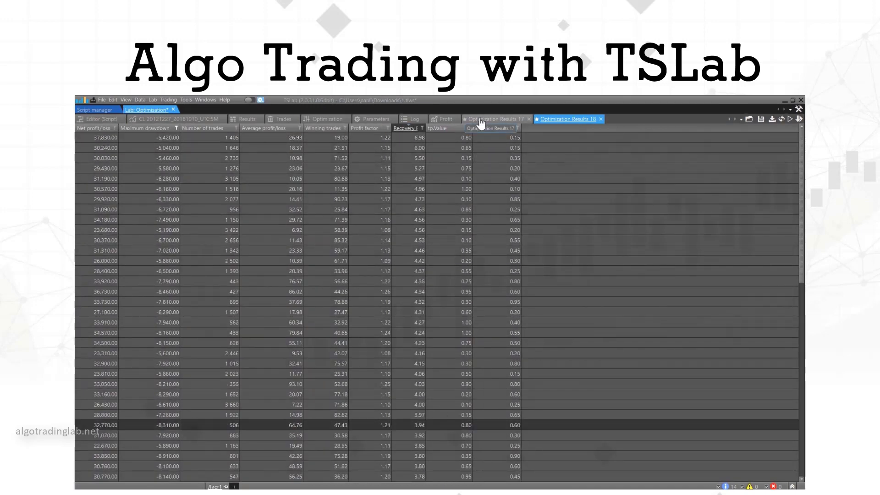
{"action": "left_click", "coordinate": [443, 119]}
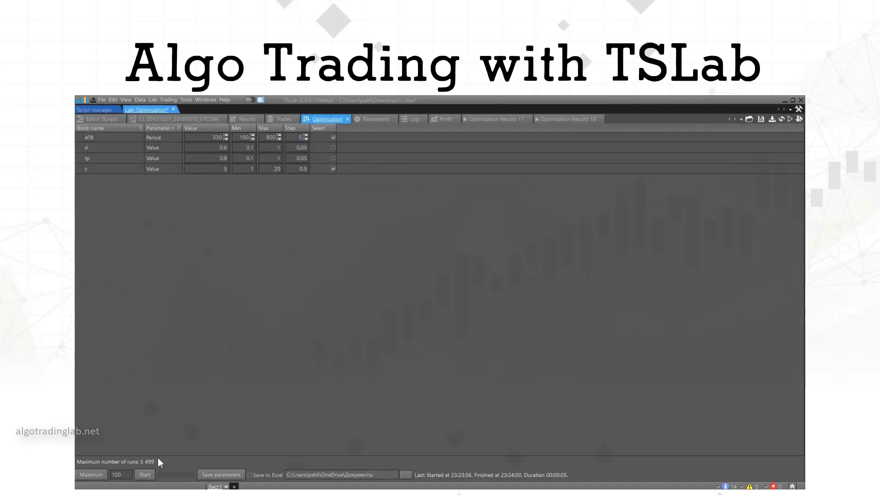
{"action": "left_click", "coordinate": [145, 474]}
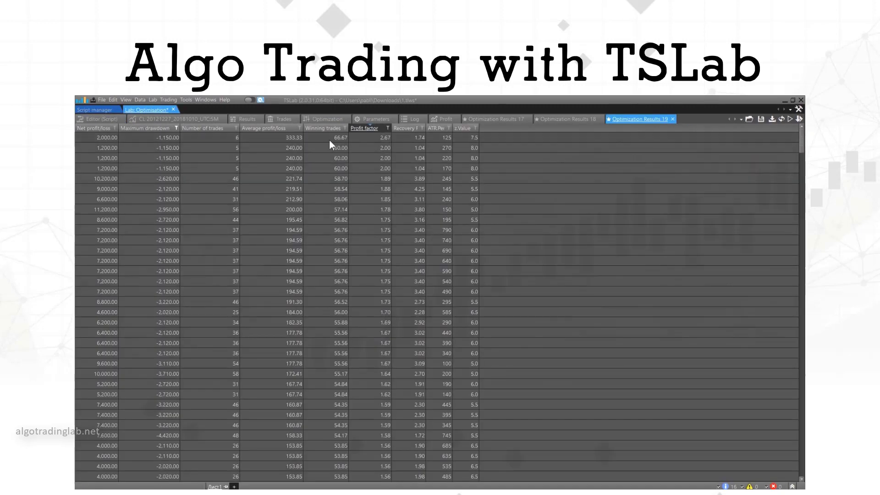
{"action": "left_click", "coordinate": [176, 128]}
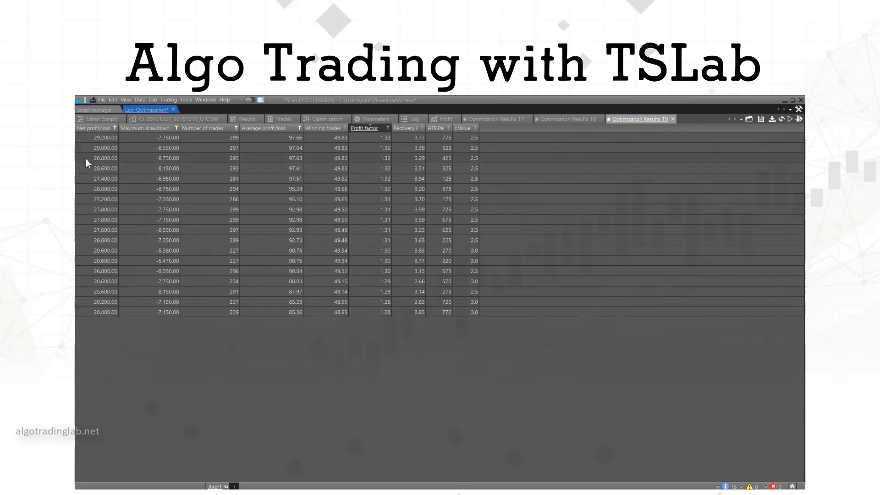
{"action": "double_click", "coordinate": [92, 179]}
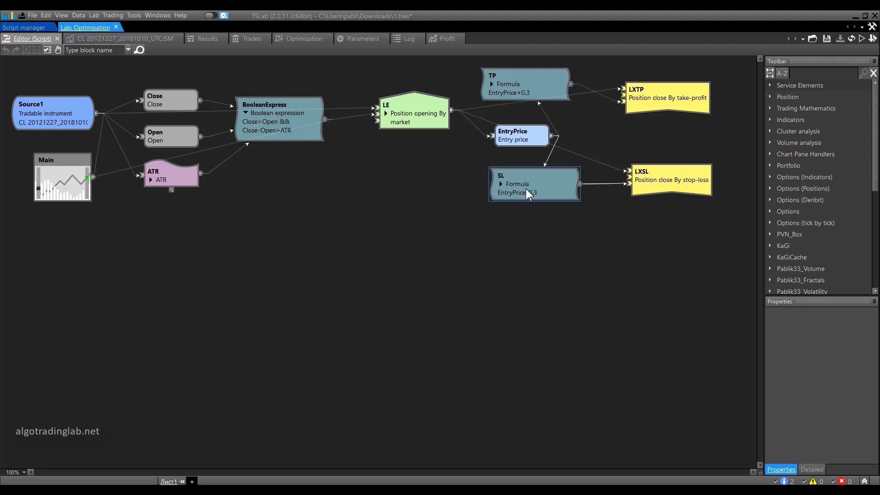
Select the ATR block so its Period of 20 appears in Properties.
{"action": "left_click", "coordinate": [175, 177]}
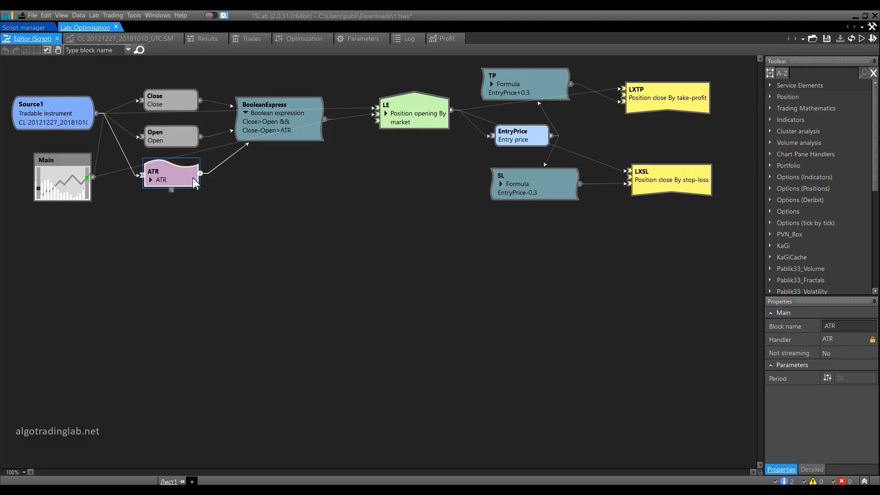
Change the ATR Period from 20 to 25 in Properties, keeping it optimisable.
{"action": "left_click", "coordinate": [845, 376]}
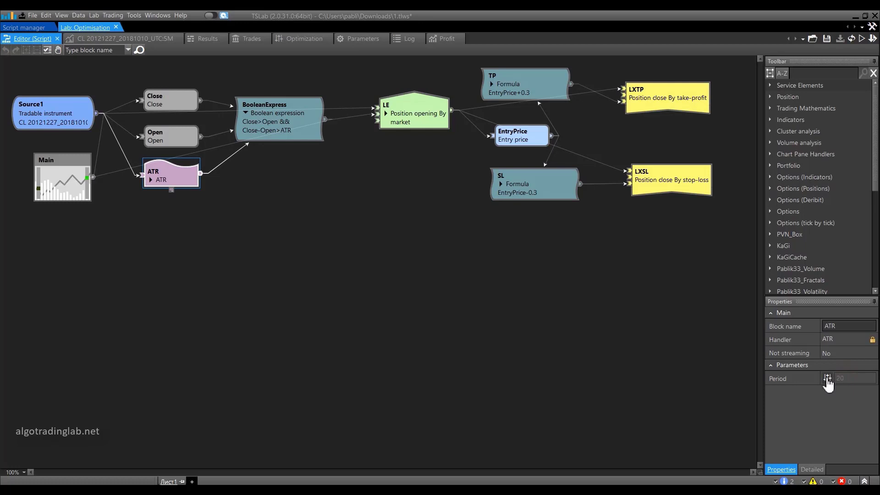
{"action": "left_click", "coordinate": [827, 378]}
{"action": "left_click", "coordinate": [853, 378]}
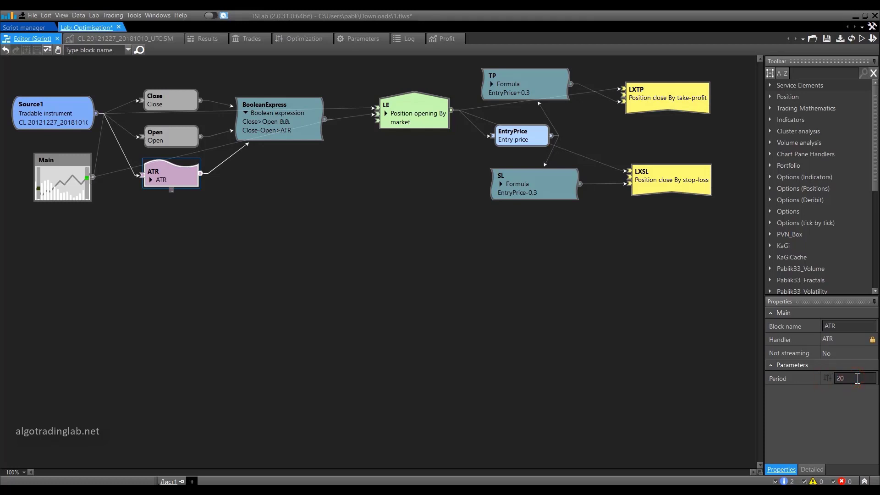
{"action": "double_click", "coordinate": [857, 378]}
{"action": "type", "text": "25"}
{"action": "double_click", "coordinate": [849, 378]}
{"action": "left_click", "coordinate": [828, 379]}
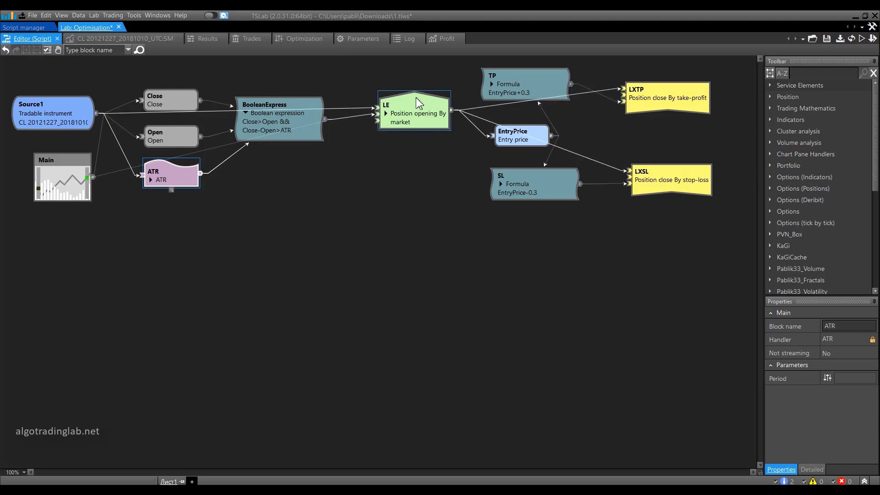
{"action": "left_click", "coordinate": [311, 244]}
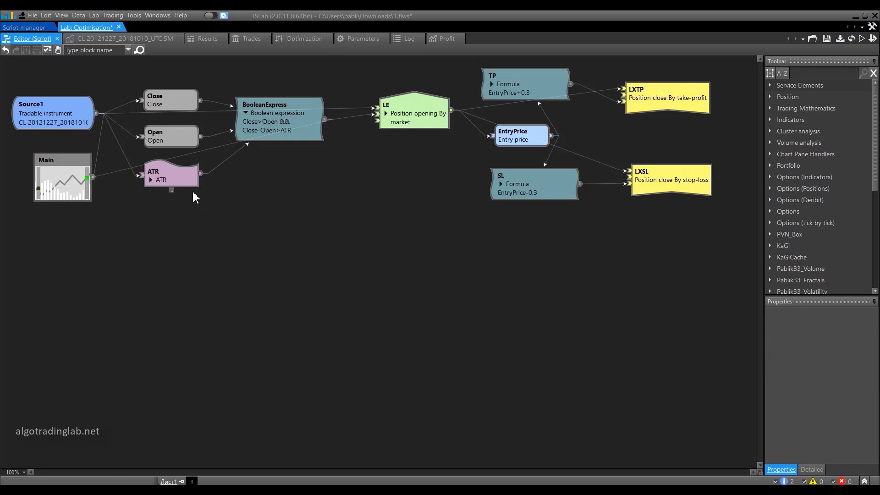
{"action": "left_click", "coordinate": [171, 175]}
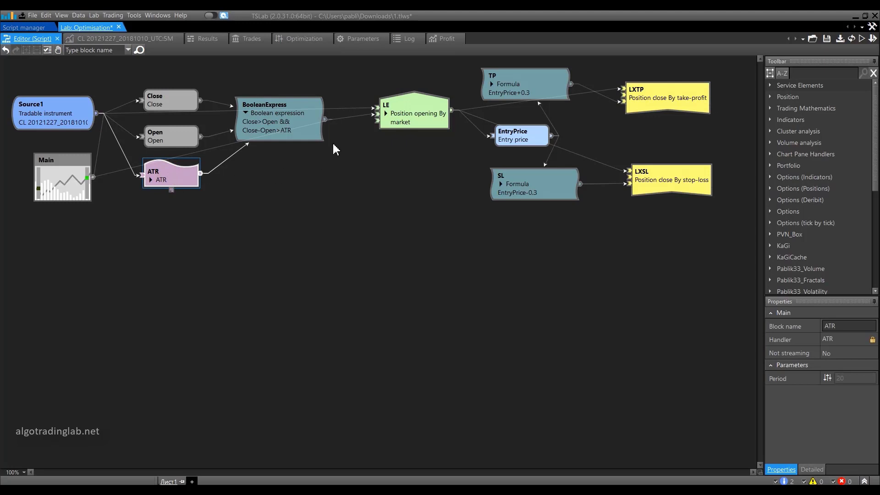
Enter 25 as the ATR Period value in the Optimization parameter table.
{"action": "left_click", "coordinate": [298, 39]}
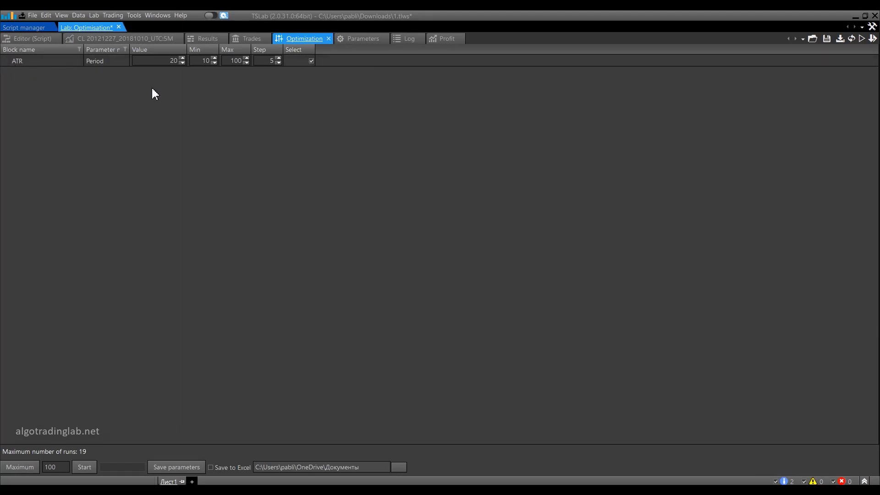
{"action": "double_click", "coordinate": [156, 61]}
{"action": "type", "text": "25"}
{"action": "double_click", "coordinate": [166, 60]}
{"action": "left_click", "coordinate": [28, 39]}
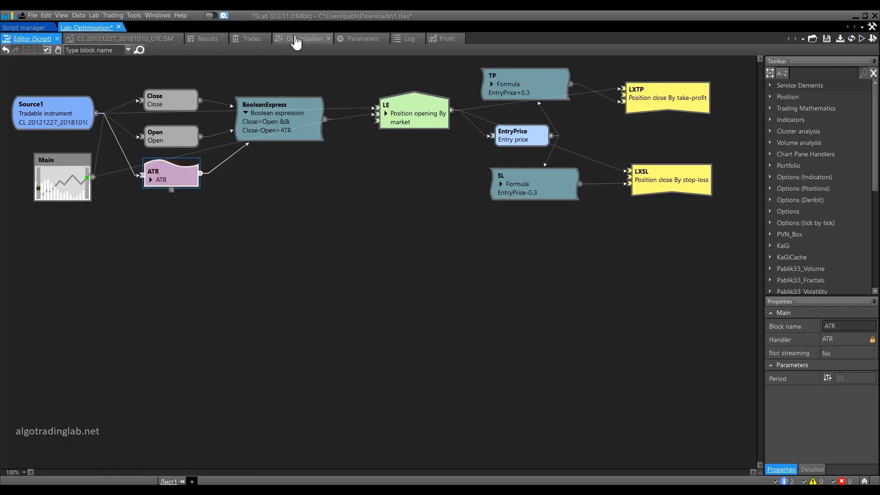
{"action": "left_click", "coordinate": [294, 38]}
{"action": "left_click", "coordinate": [161, 61]}
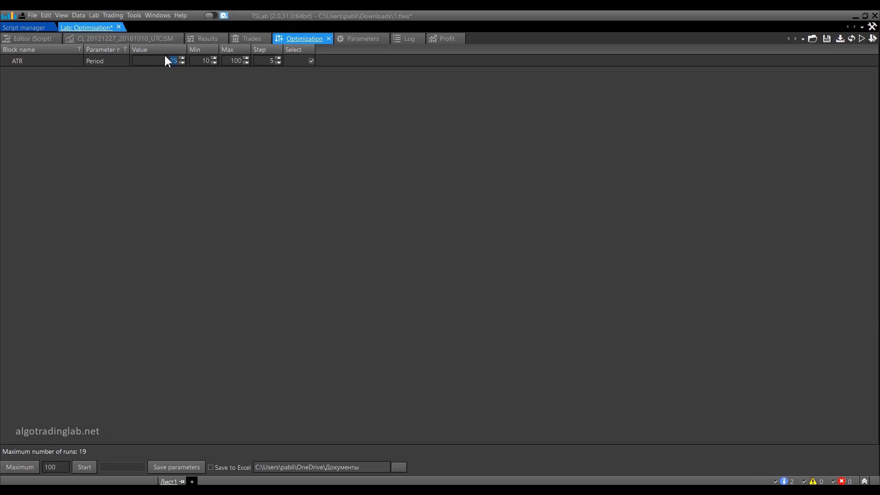
{"action": "left_click", "coordinate": [147, 84]}
{"action": "left_click", "coordinate": [194, 61]}
{"action": "left_click", "coordinate": [235, 61]}
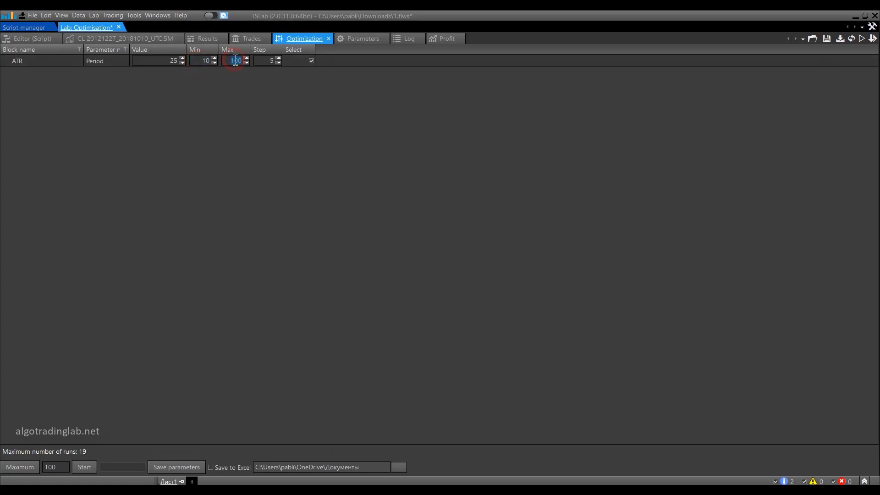
{"action": "left_click", "coordinate": [201, 61]}
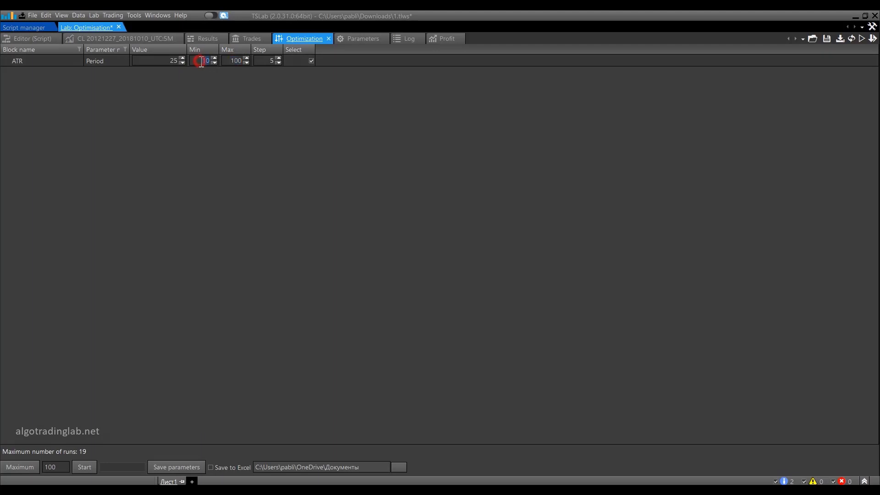
{"action": "left_click", "coordinate": [228, 61]}
{"action": "left_click", "coordinate": [205, 61]}
{"action": "left_click", "coordinate": [235, 61]}
{"action": "left_click", "coordinate": [311, 61]}
Run the ATR period 10–100 optimisation and view the resulting profit equity curve.
{"action": "left_click", "coordinate": [87, 468]}
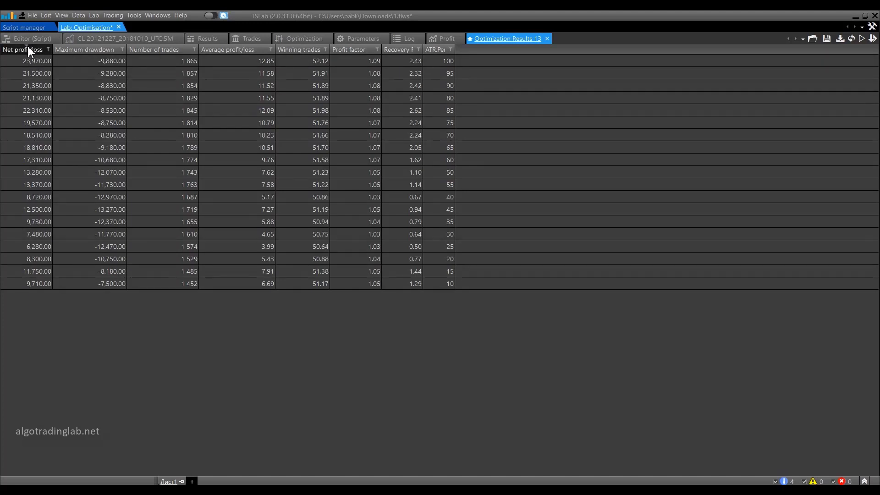
{"action": "left_click", "coordinate": [443, 38]}
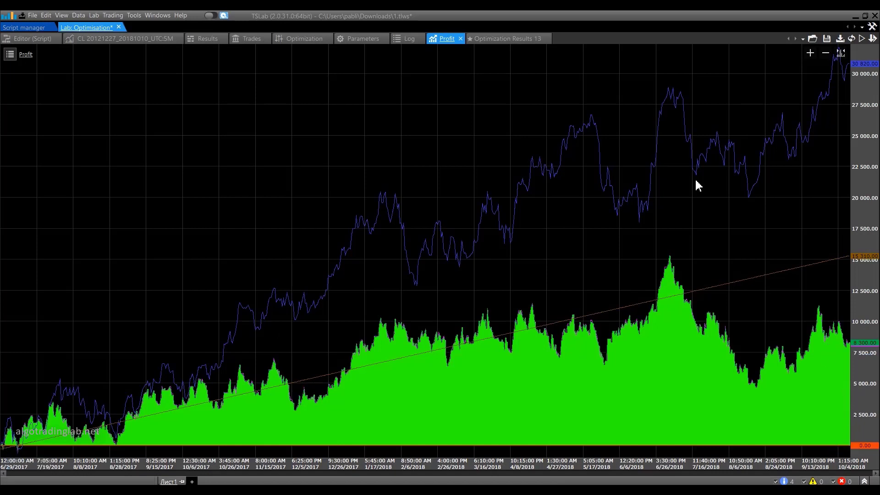
Switch to the Optimization Results 13 table, topped by recovery factor 2.43 at ATR 100.
{"action": "left_click", "coordinate": [487, 41]}
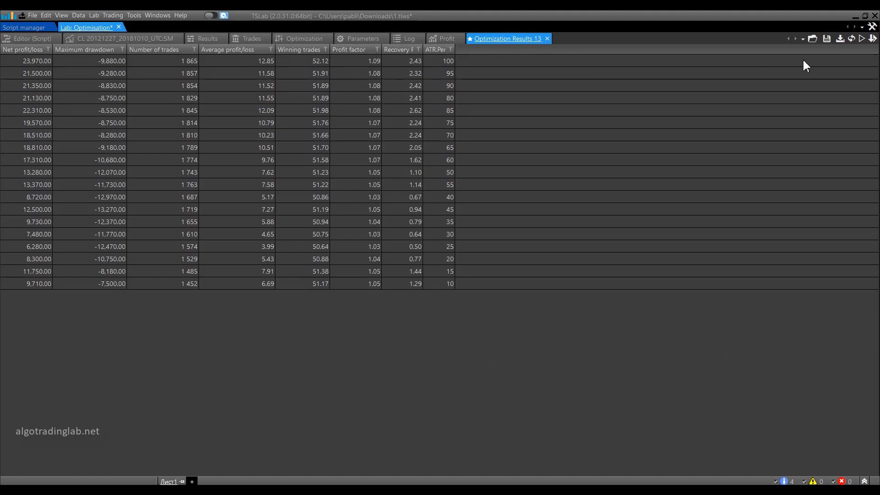
Widen the ATR.Period column, compare runs, and pick the ATR 100 run.
{"action": "left_click_drag", "start_coordinate": [455, 50], "coordinate": [484, 51]}
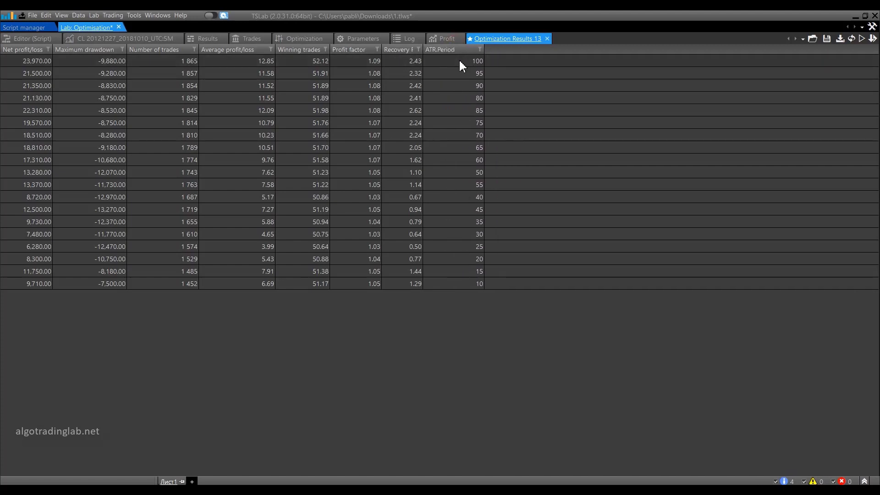
{"action": "left_click", "coordinate": [469, 120]}
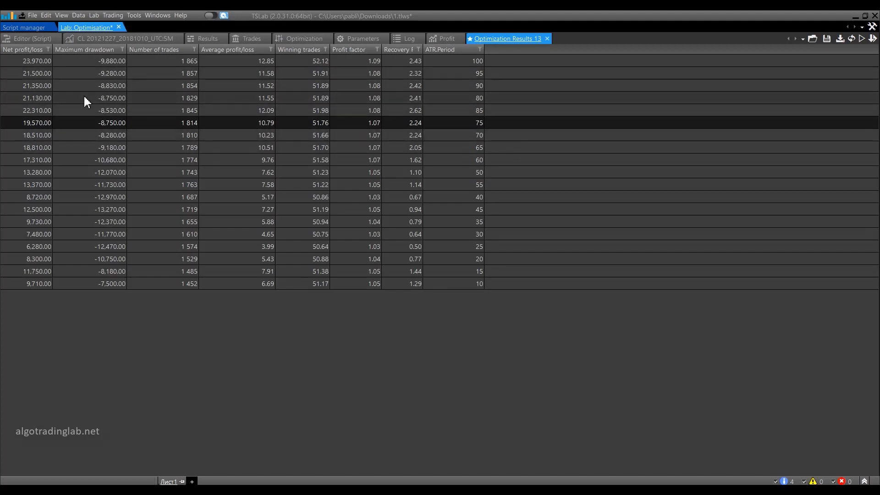
{"action": "left_click", "coordinate": [26, 73]}
{"action": "left_click", "coordinate": [36, 61]}
{"action": "left_click", "coordinate": [34, 100]}
{"action": "left_click", "coordinate": [28, 146]}
{"action": "left_click", "coordinate": [33, 61]}
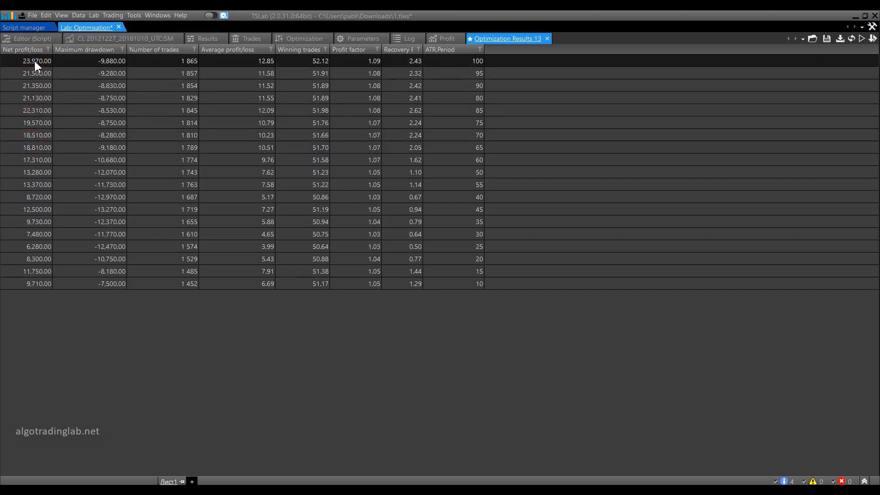
{"action": "left_click", "coordinate": [304, 38]}
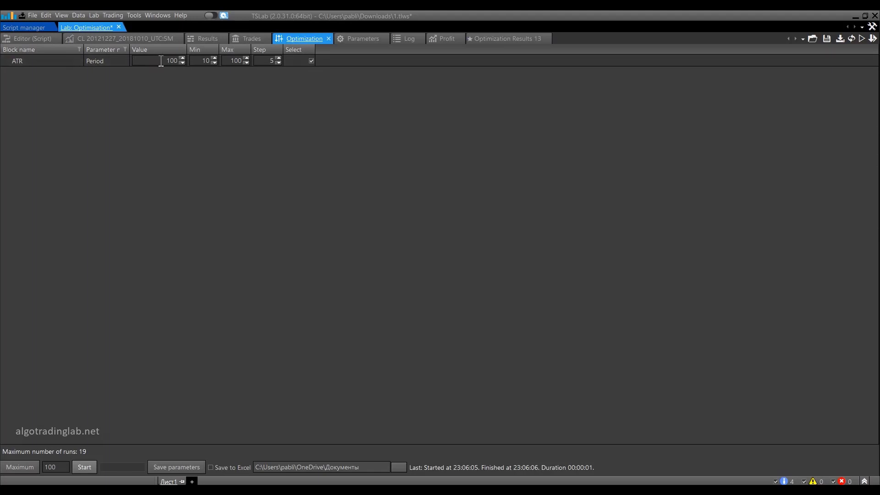
Check the chosen run's profit chart, then sort Results 13 by net profit descending.
{"action": "left_click", "coordinate": [855, 40]}
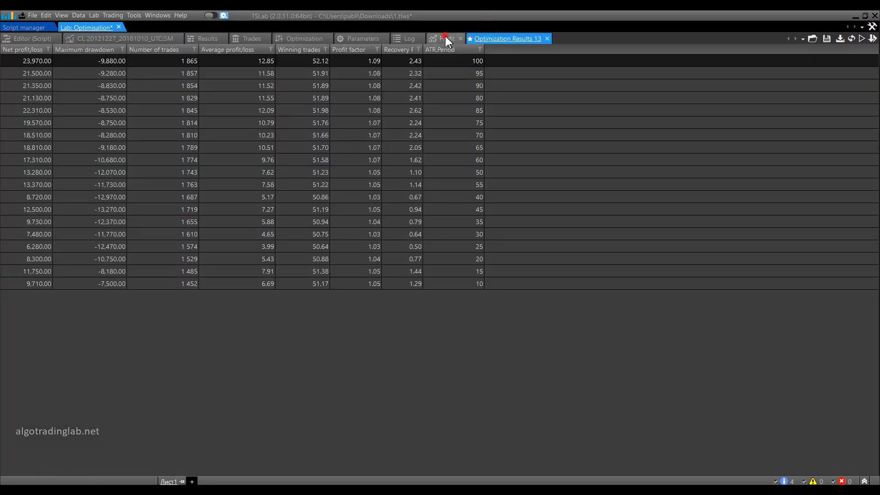
{"action": "left_click", "coordinate": [447, 39]}
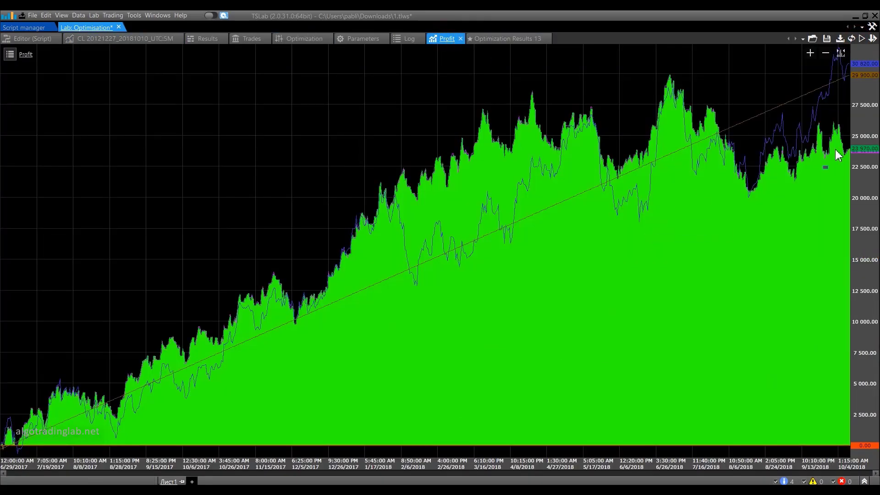
{"action": "left_click", "coordinate": [485, 39]}
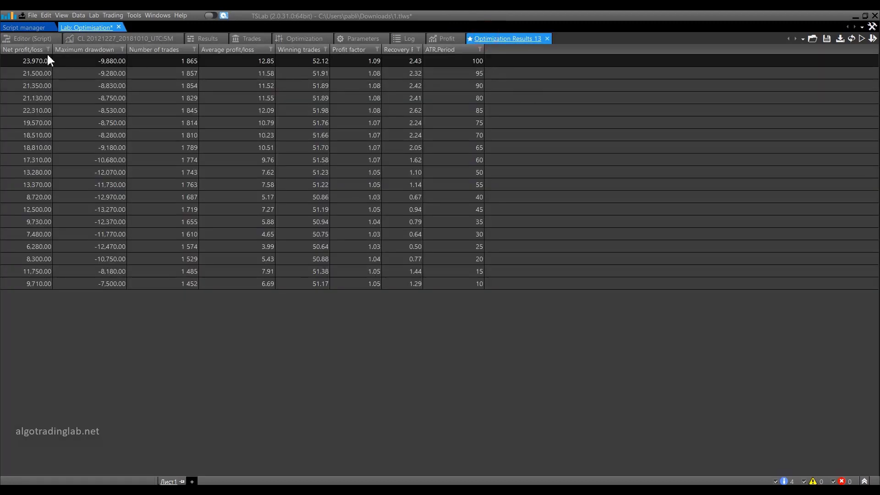
{"action": "left_click", "coordinate": [14, 47]}
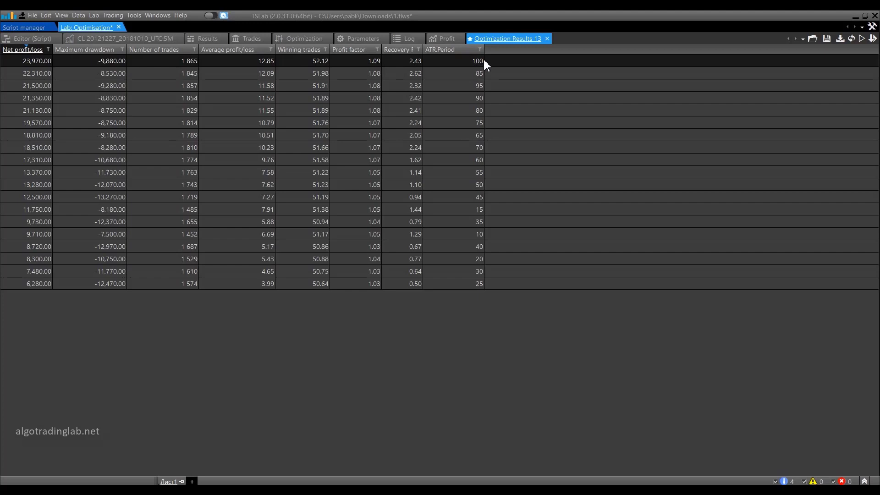
Set the ATR Period range to 80–300 and start the optimisation.
{"action": "left_click", "coordinate": [302, 40]}
{"action": "left_click", "coordinate": [203, 61]}
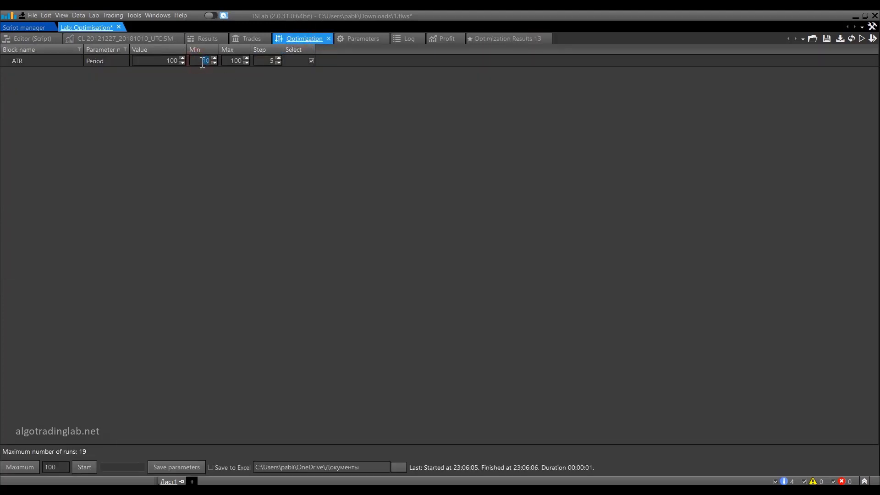
{"action": "left_click", "coordinate": [229, 60]}
{"action": "type", "text": "300"}
{"action": "left_click", "coordinate": [84, 468]}
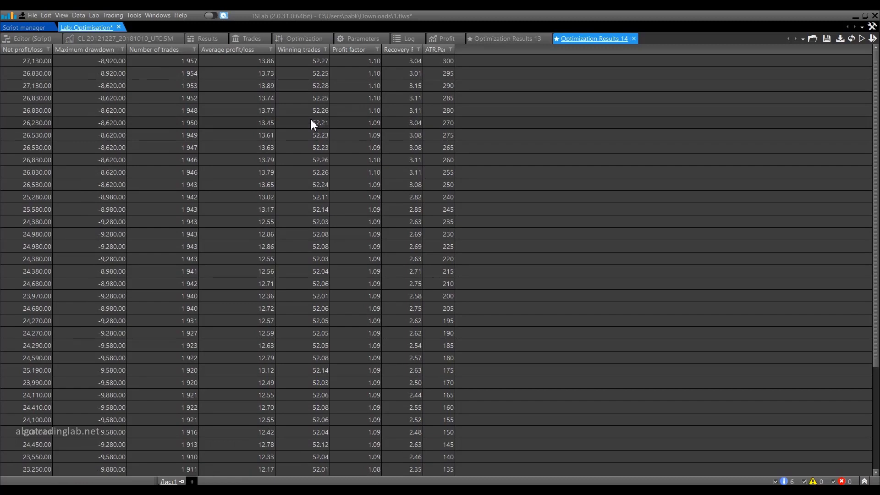
Try net profit and drawdown sorts, then rank by recovery factor, putting ATR 290 (3.15) on top.
{"action": "left_click", "coordinate": [34, 49]}
{"action": "left_click", "coordinate": [87, 49]}
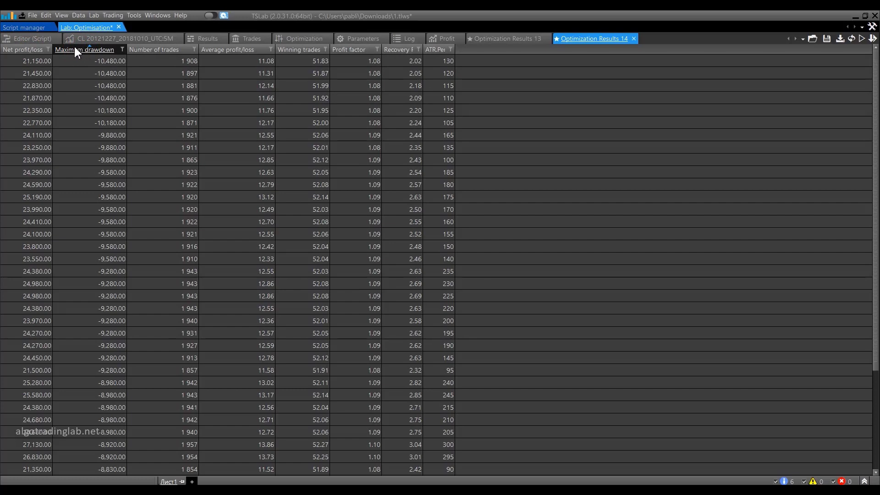
{"action": "left_click", "coordinate": [74, 50]}
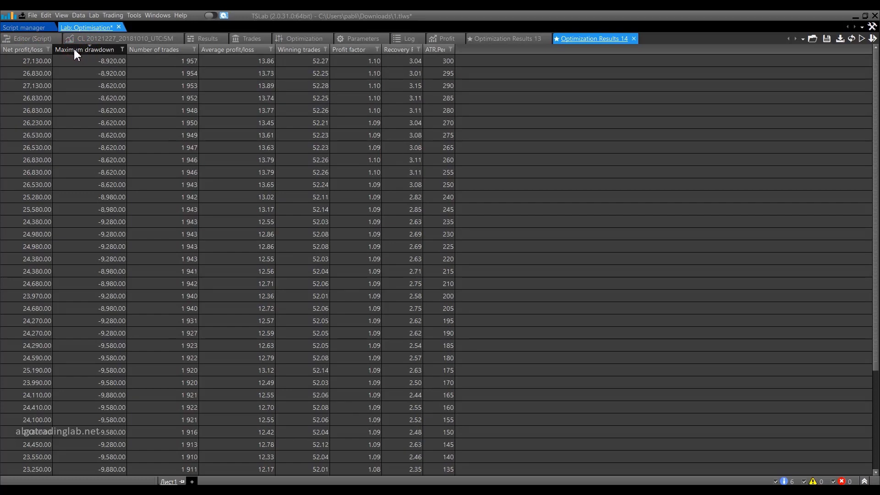
{"action": "left_click", "coordinate": [33, 49]}
{"action": "left_click", "coordinate": [35, 48]}
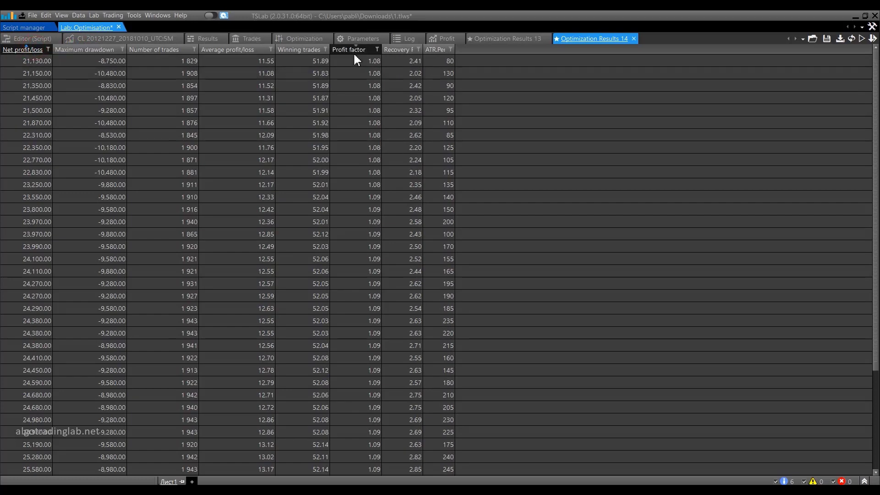
{"action": "left_click", "coordinate": [398, 48]}
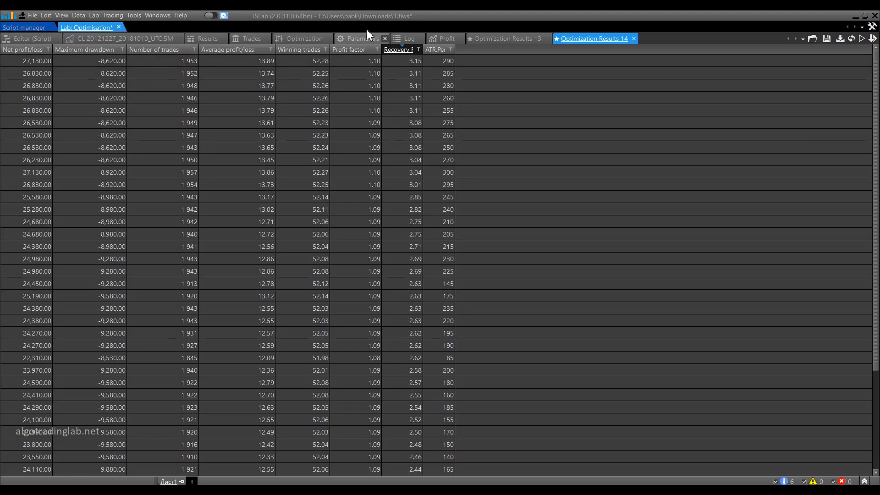
Run an ATR Period optimization from 10 to 1000 in steps of 20.
{"action": "left_click", "coordinate": [299, 38]}
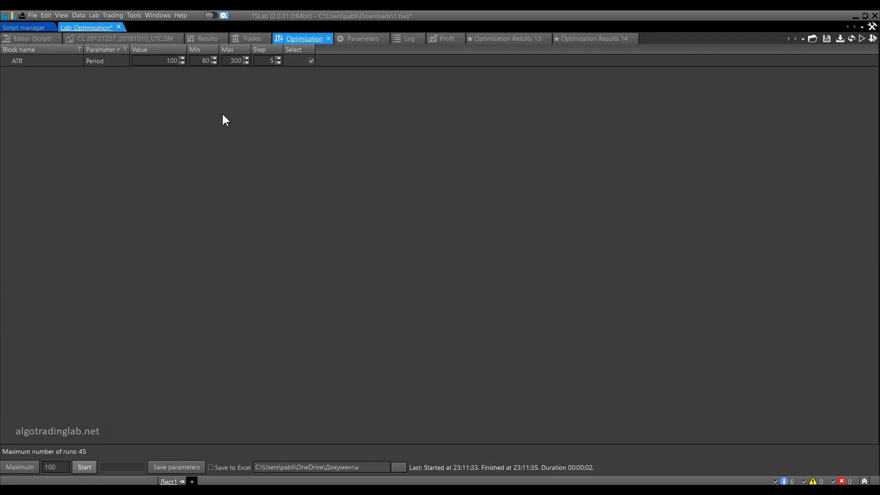
{"action": "double_click", "coordinate": [228, 61]}
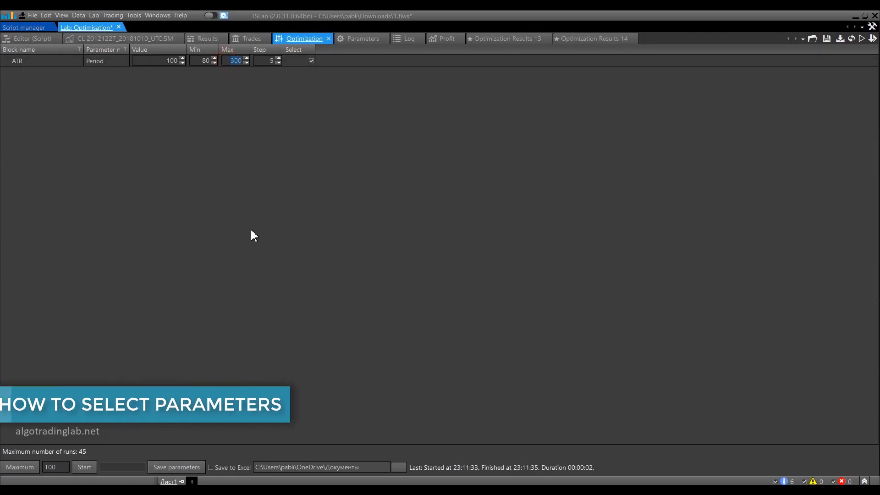
{"action": "double_click", "coordinate": [198, 59]}
{"action": "type", "text": "10"}
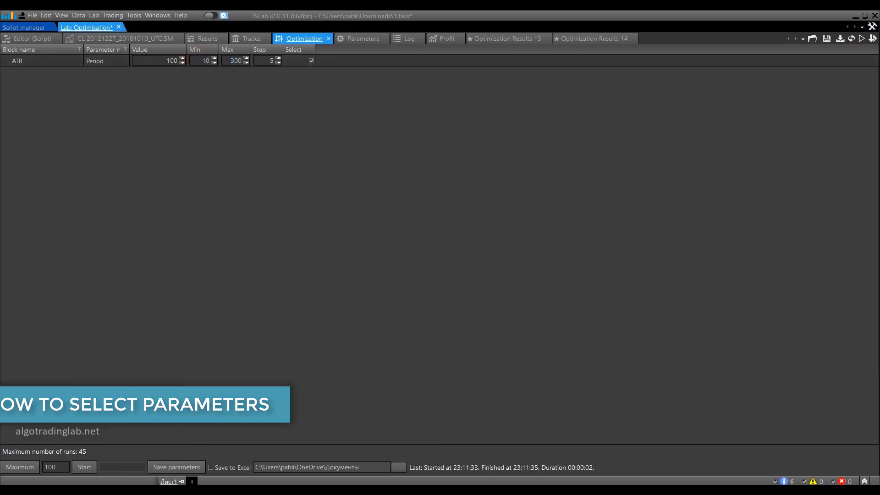
{"action": "double_click", "coordinate": [234, 61]}
{"action": "type", "text": "1000"}
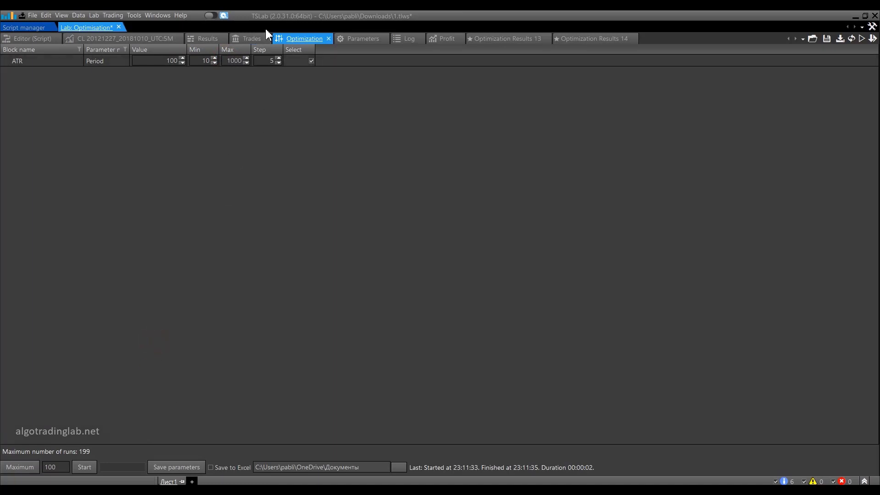
{"action": "double_click", "coordinate": [271, 61]}
{"action": "left_click", "coordinate": [321, 157]}
{"action": "left_click", "coordinate": [84, 467]}
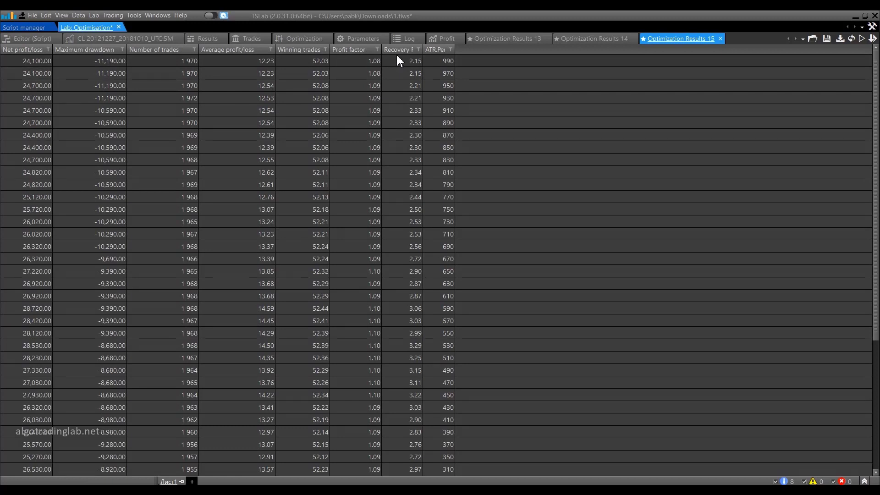
Sort Optimization Results 15 by profit factor descending, putting ATR period 590 on top.
{"action": "left_click", "coordinate": [348, 50]}
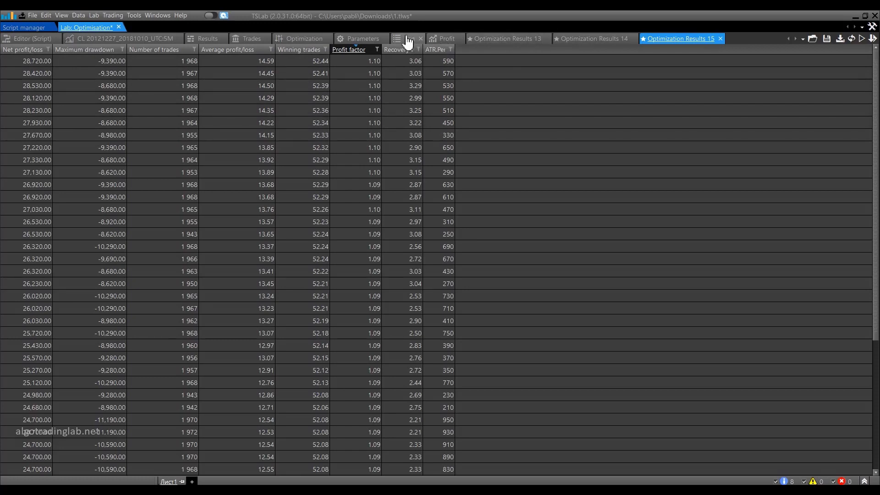
Set the ATR Period optimization range to Min 500, Max 600, Step 5.
{"action": "left_click", "coordinate": [304, 39]}
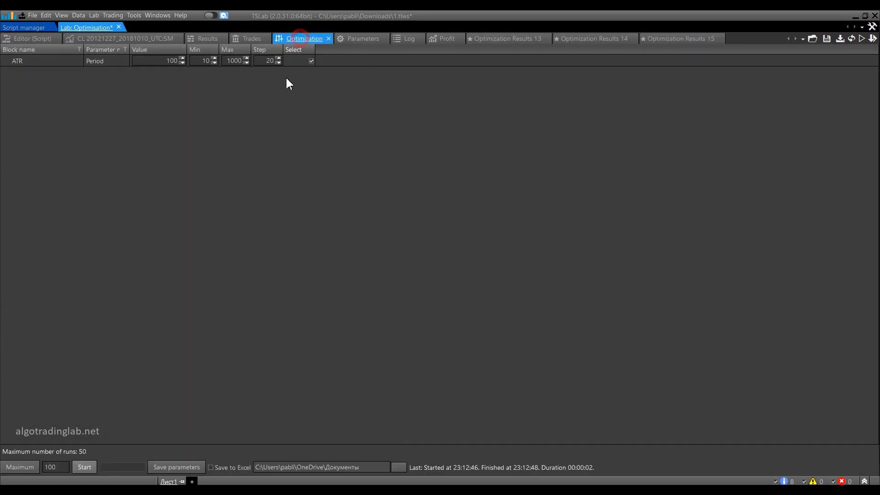
{"action": "left_click", "coordinate": [192, 60]}
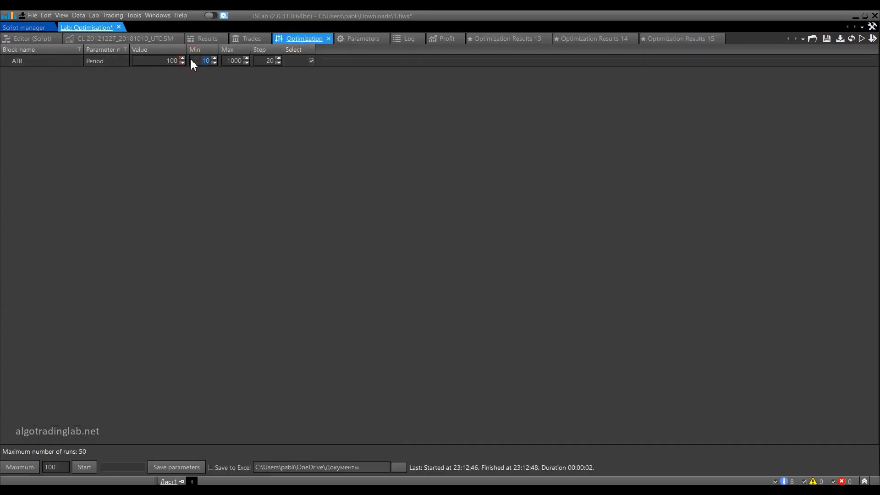
{"action": "type", "text": "59"}
{"action": "key", "text": "BackSpace"}
{"action": "type", "text": "00"}
{"action": "key", "text": "Tab"}
{"action": "type", "text": "6000"}
{"action": "key", "text": "BackSpace"}
{"action": "left_click", "coordinate": [265, 60]}
{"action": "type", "text": "5"}
{"action": "left_click", "coordinate": [271, 139]}
Run the fine optimization and view the equity curve of the ATR period 590 result.
{"action": "left_click", "coordinate": [84, 466]}
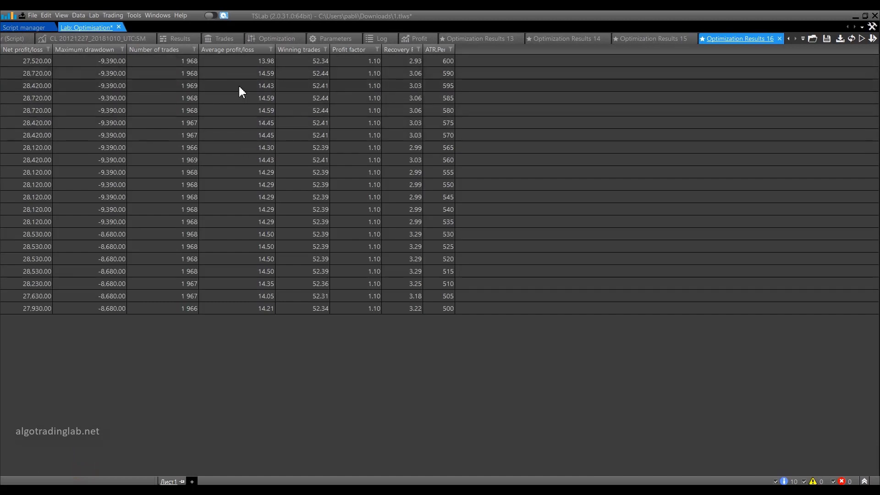
{"action": "left_click", "coordinate": [362, 49]}
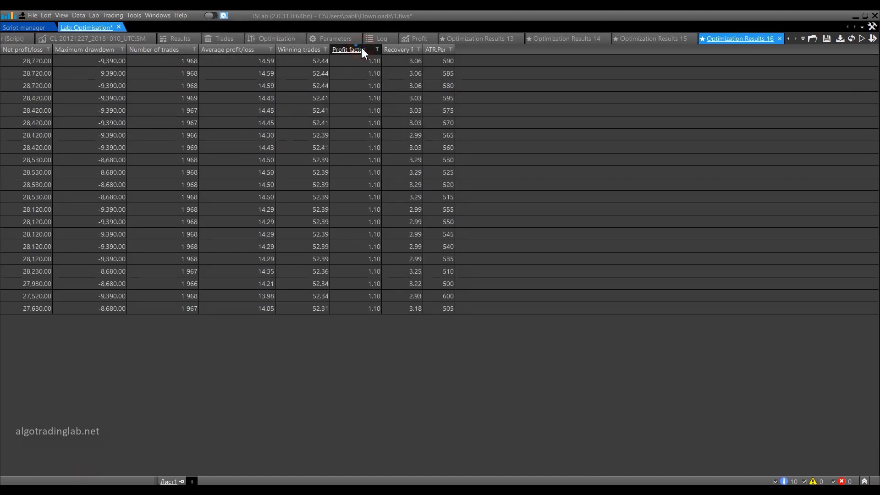
{"action": "left_click", "coordinate": [32, 64]}
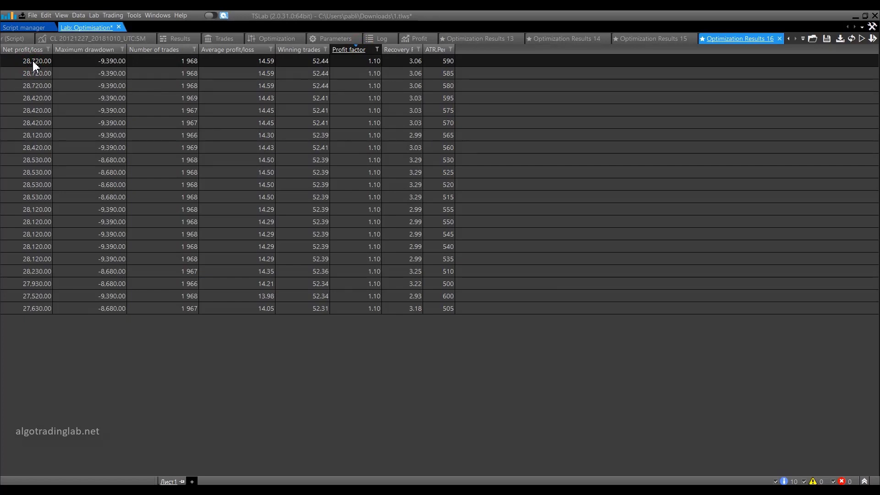
{"action": "left_click", "coordinate": [33, 61]}
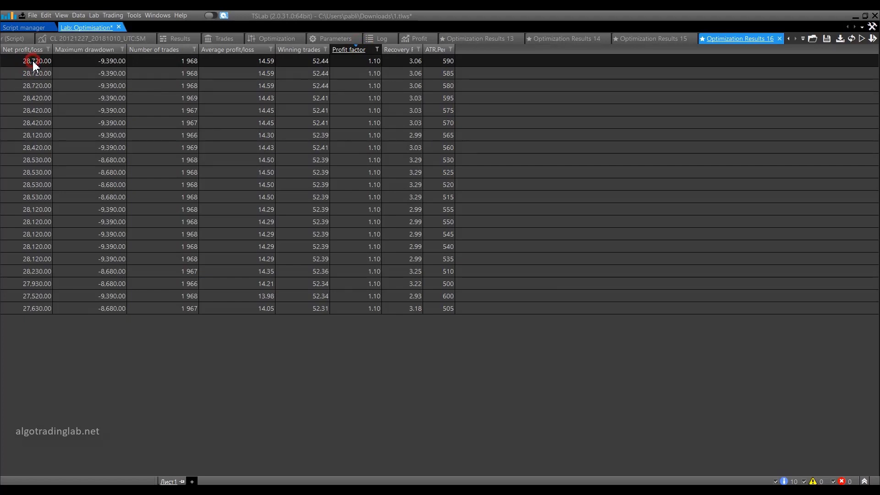
{"action": "left_click", "coordinate": [415, 38]}
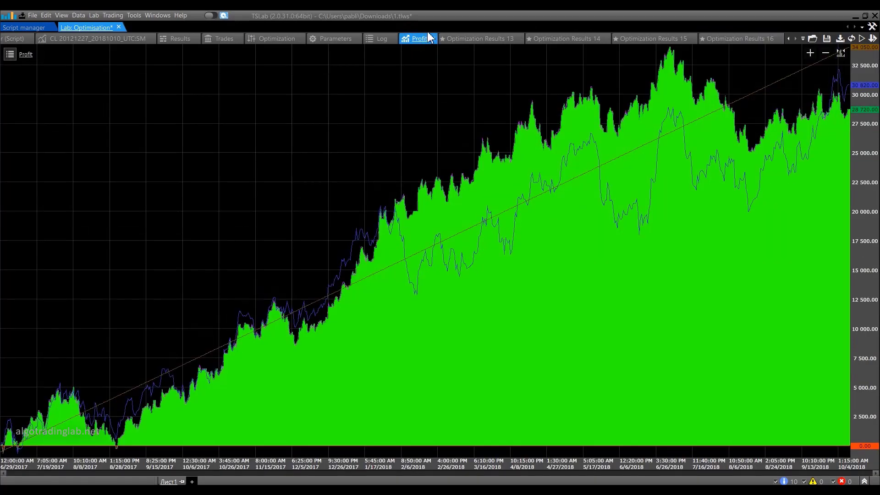
{"action": "left_click", "coordinate": [741, 41]}
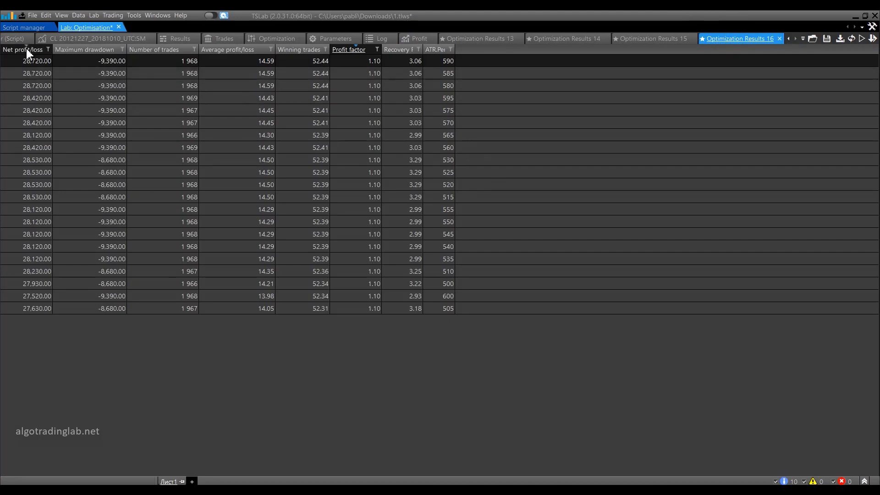
Sort Optimization Results 16 by profit factor, winning trades, then average profit/loss ascending.
{"action": "left_click", "coordinate": [362, 47]}
{"action": "left_click", "coordinate": [362, 47]}
{"action": "left_click", "coordinate": [307, 48]}
{"action": "left_click", "coordinate": [293, 47]}
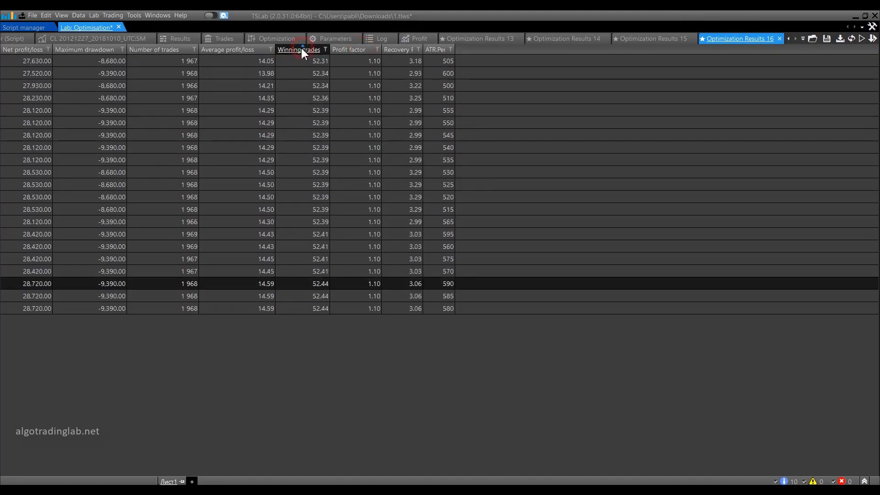
{"action": "left_click", "coordinate": [235, 50]}
{"action": "left_click", "coordinate": [235, 49]}
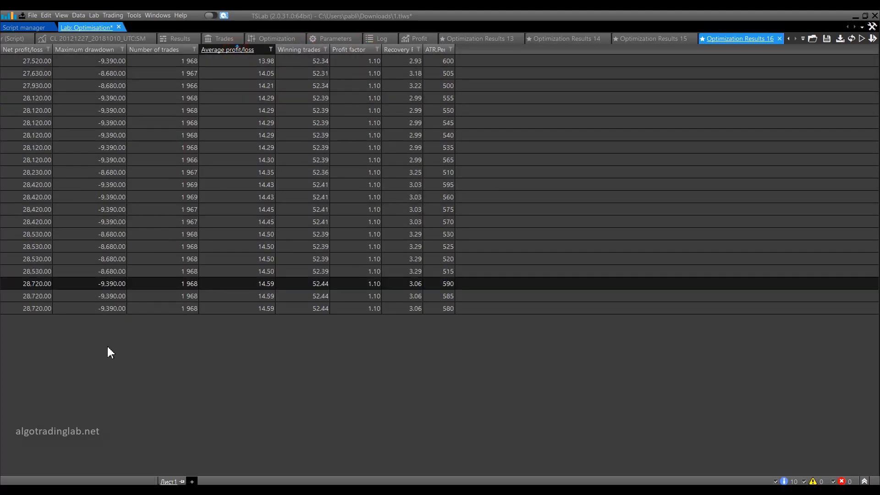
Filter Maximum drawdown to 'Is greater than' -8999, leaving seven runs at -8,680.
{"action": "left_click", "coordinate": [122, 49]}
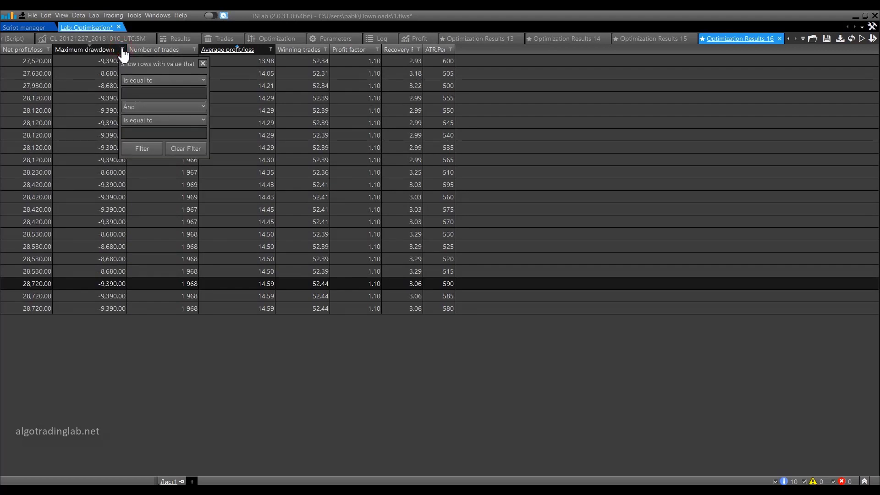
{"action": "left_click", "coordinate": [138, 80]}
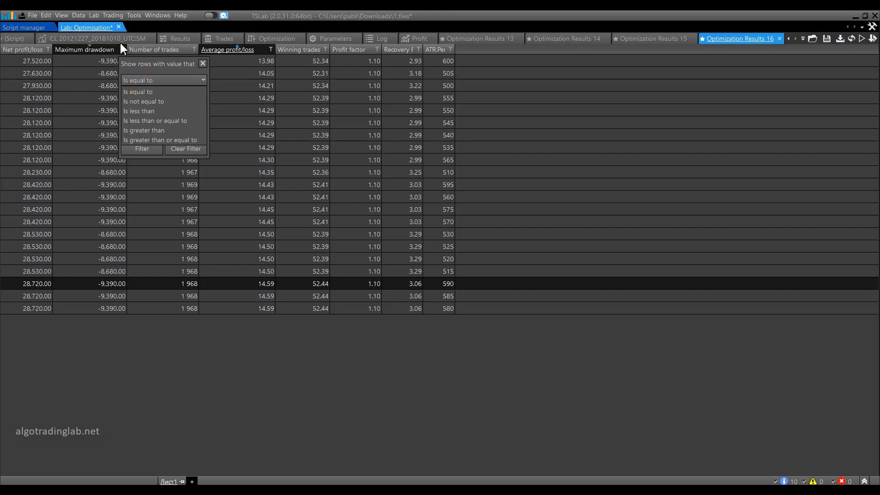
{"action": "left_click", "coordinate": [144, 79]}
{"action": "left_click", "coordinate": [143, 78]}
{"action": "left_click", "coordinate": [136, 130]}
{"action": "left_click", "coordinate": [135, 93]}
{"action": "type", "text": "-8999"}
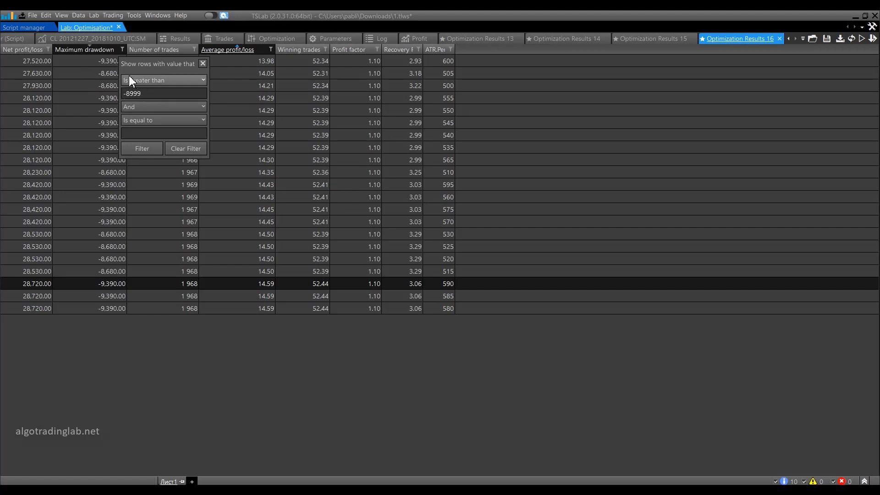
{"action": "left_click", "coordinate": [138, 147]}
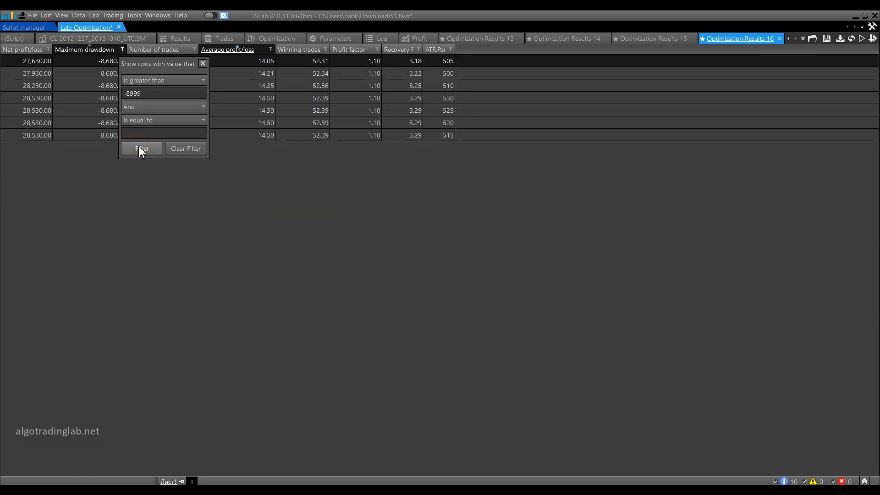
{"action": "left_click", "coordinate": [203, 64]}
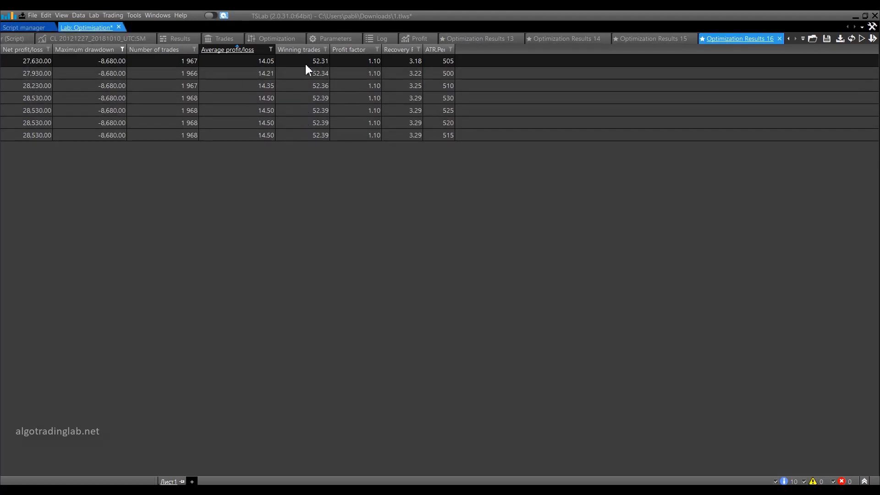
Select the top profit-factor result, ATR period 530, and close Optimization Results 13–16.
{"action": "left_click", "coordinate": [350, 47]}
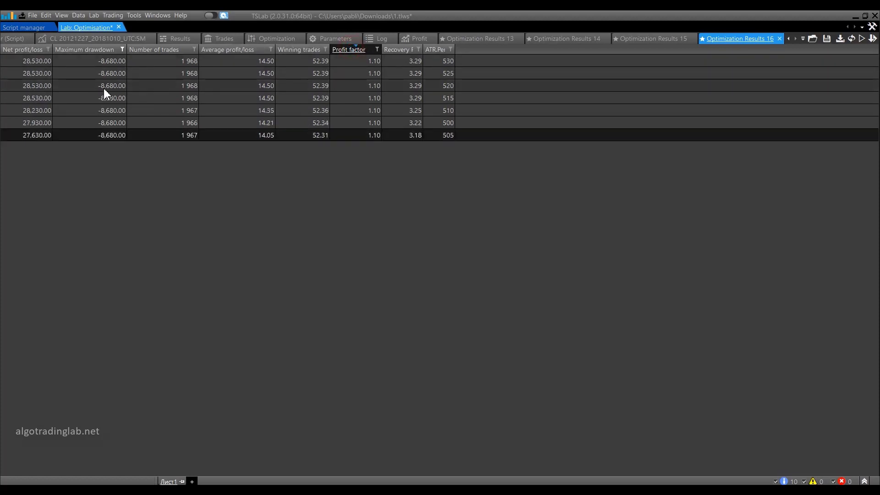
{"action": "left_click", "coordinate": [25, 63]}
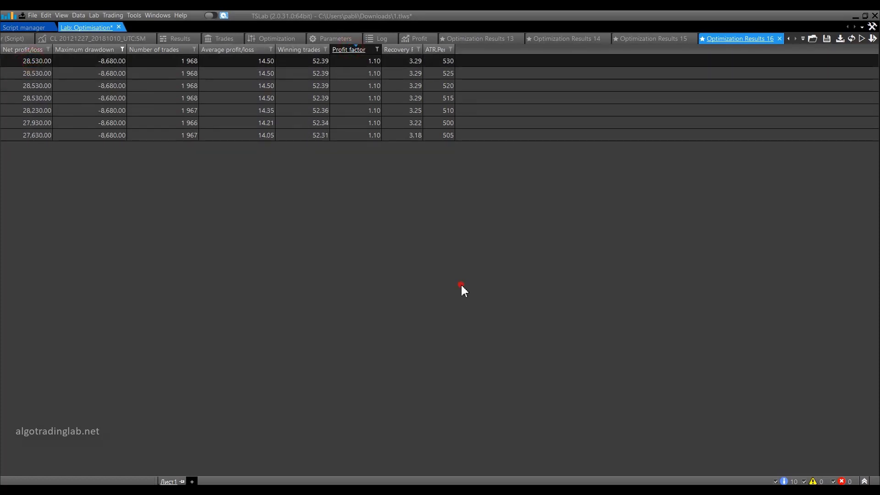
{"action": "left_click", "coordinate": [17, 41]}
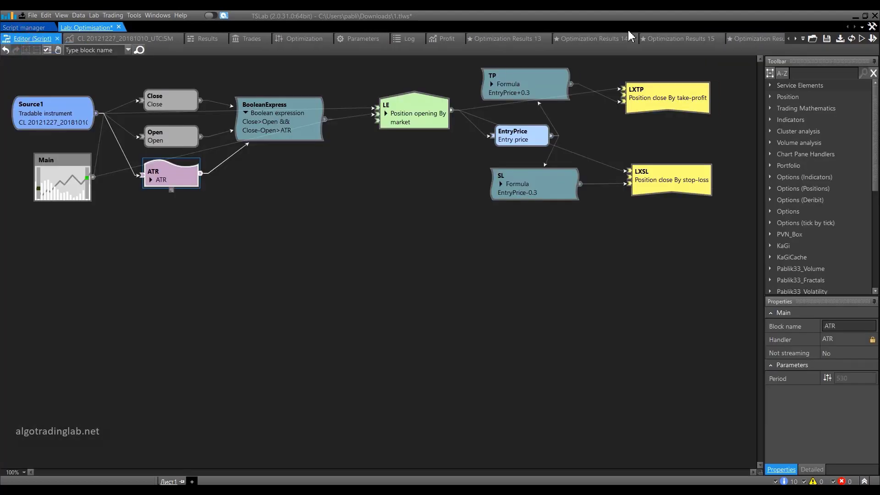
{"action": "left_click", "coordinate": [547, 40]}
{"action": "left_click", "coordinate": [547, 39]}
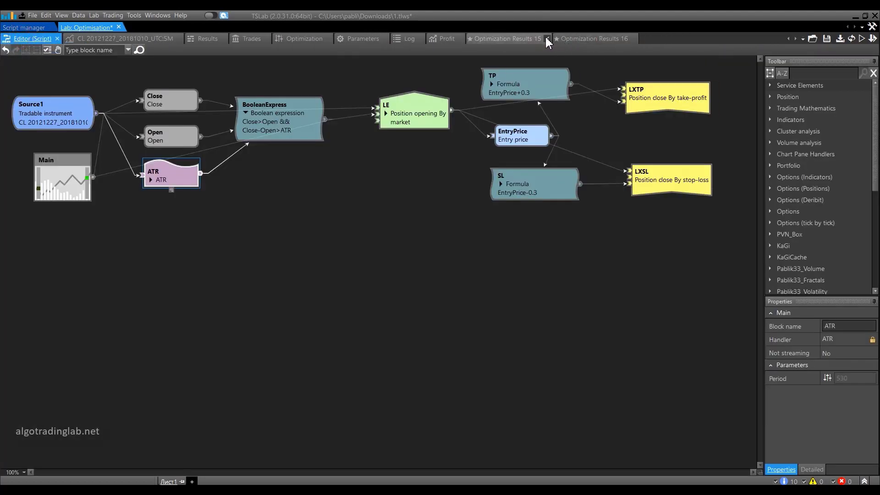
{"action": "left_click", "coordinate": [547, 40]}
{"action": "left_click", "coordinate": [547, 39]}
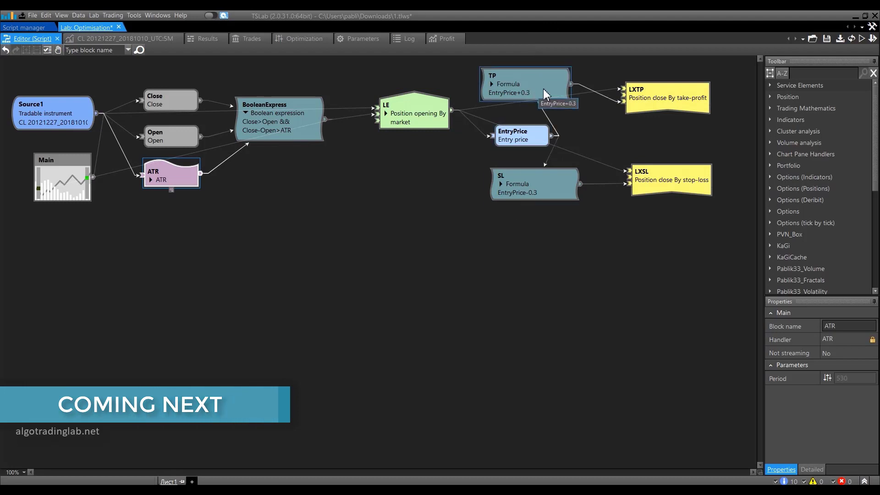
Nudge the TP block right and the LE block down in the diagram.
{"action": "left_click_drag", "start_coordinate": [543, 83], "coordinate": [548, 84]}
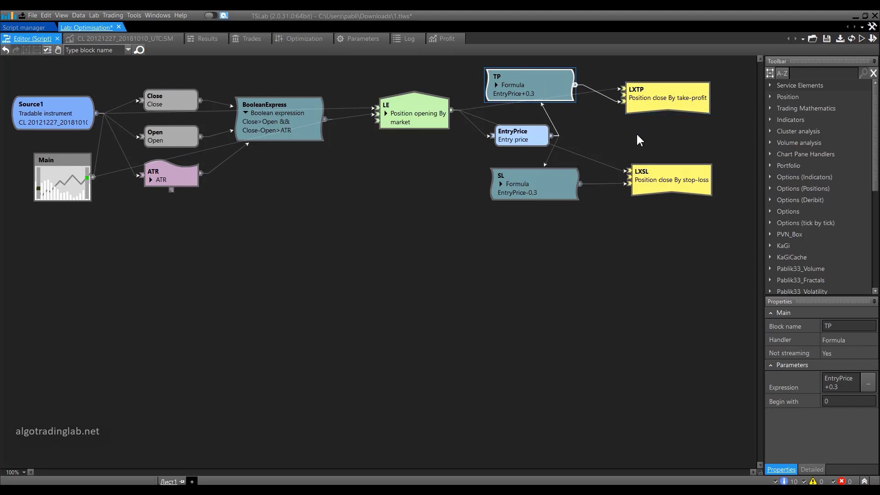
{"action": "left_click_drag", "start_coordinate": [420, 120], "coordinate": [418, 144]}
{"action": "left_click", "coordinate": [810, 71]}
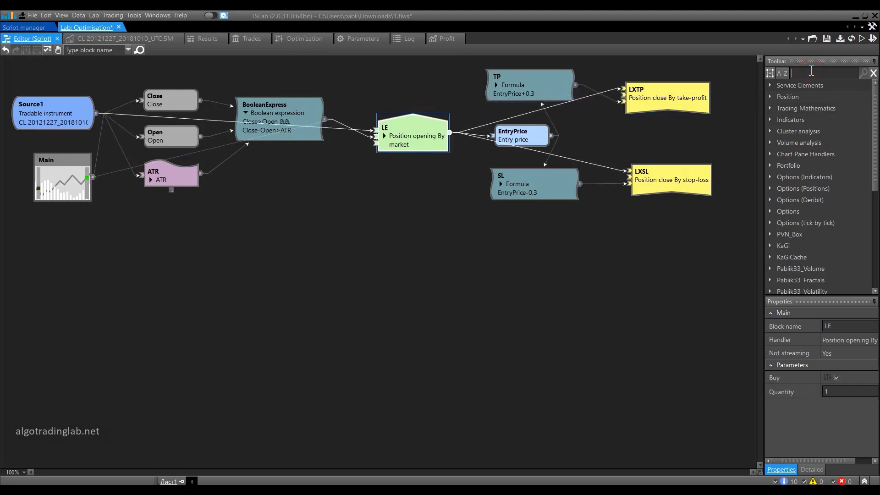
Search the block library for 'con' and expand Trading Mathematics.
{"action": "type", "text": "con"}
{"action": "left_click", "coordinate": [771, 96]}
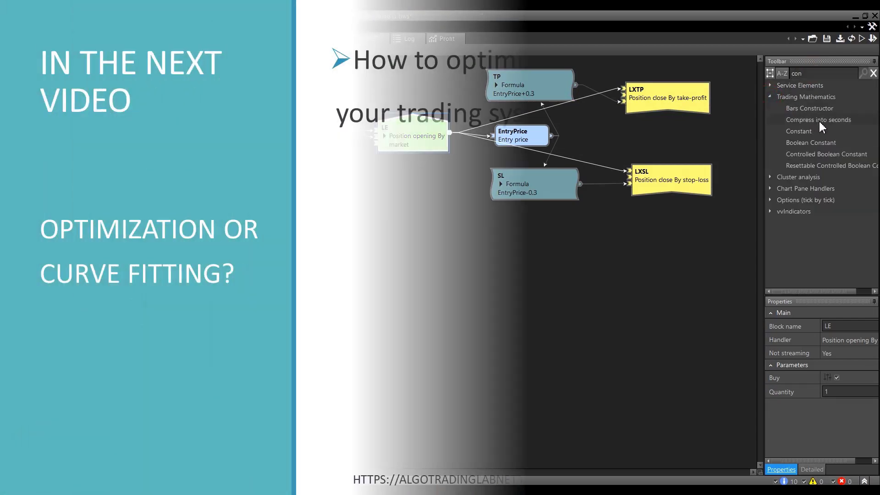